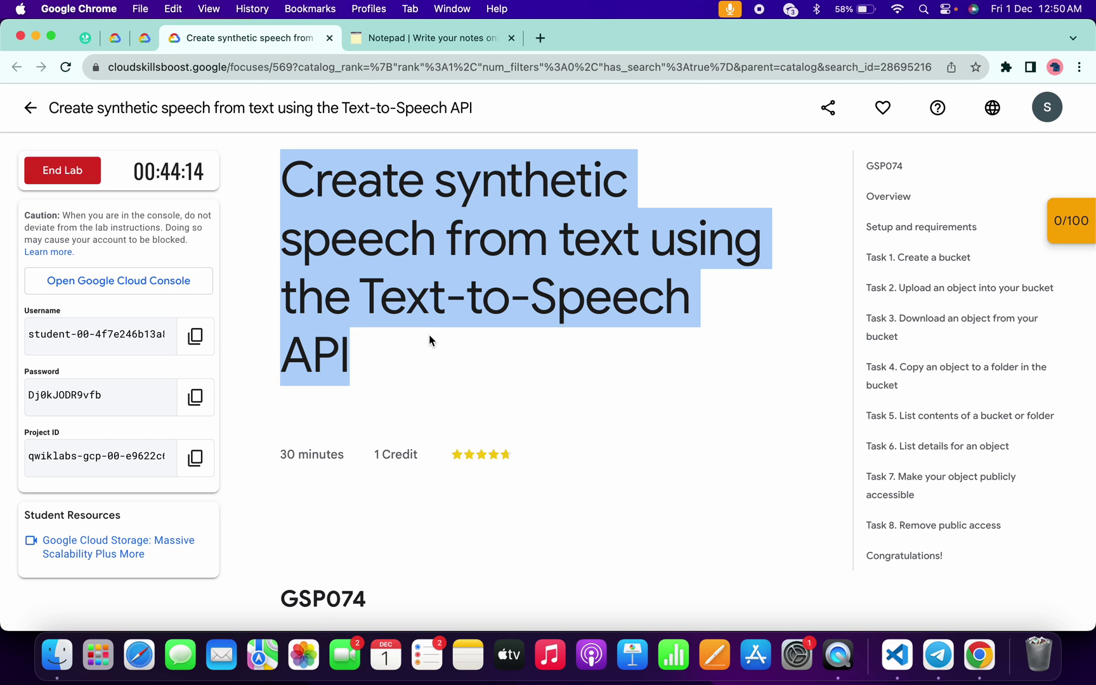
Open the lab console in a private window and accept the Terms of Service
{"action": "key", "text": "ctrl+Right"}
{"action": "left_click", "coordinate": [359, 472]}
{"action": "left_click", "coordinate": [706, 561]}
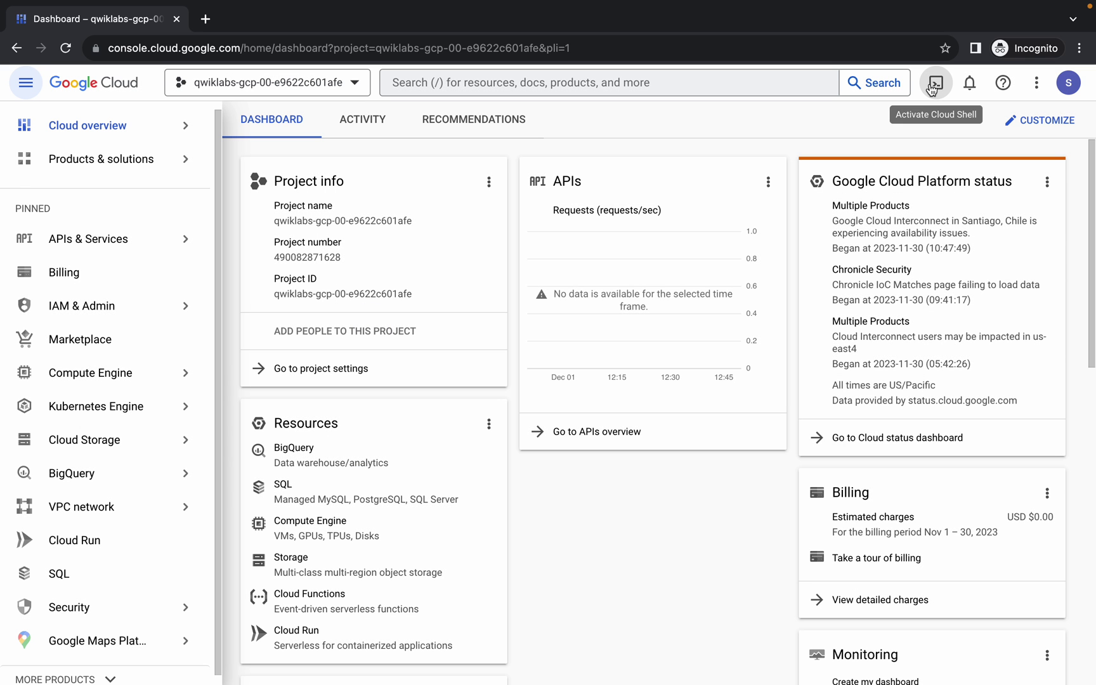
Start a full-page Cloud Shell session and bring up the notepad of saved commands
{"action": "left_click", "coordinate": [932, 86]}
{"action": "left_click", "coordinate": [26, 82]}
{"action": "left_click_drag", "start_coordinate": [605, 478], "coordinate": [571, 96]}
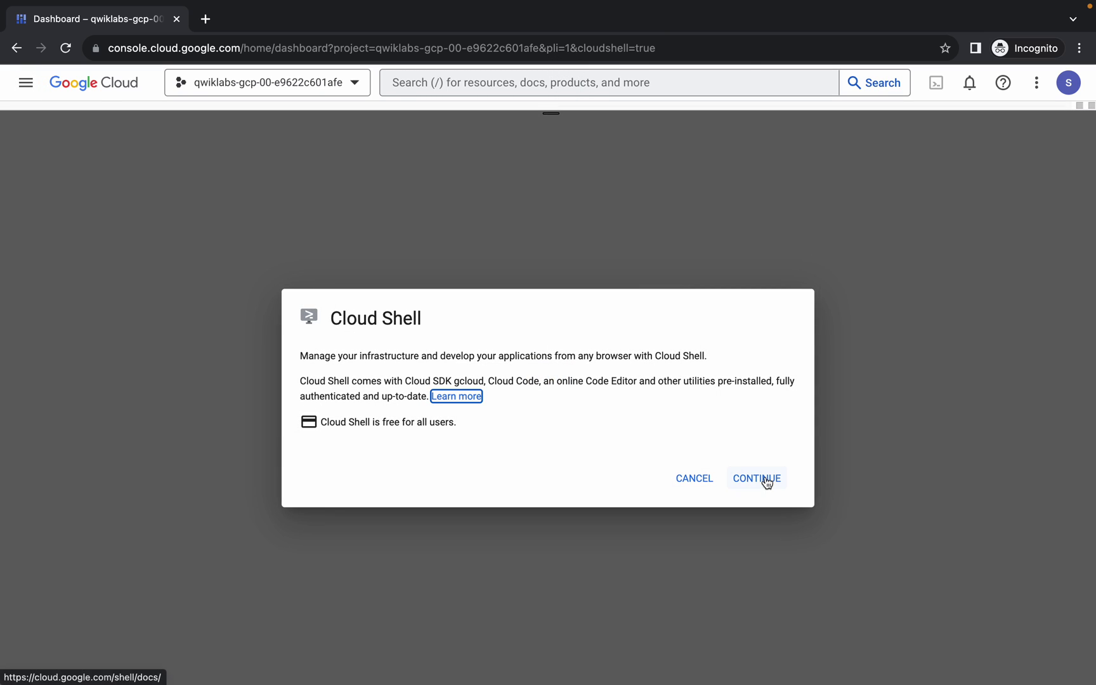
{"action": "left_click", "coordinate": [765, 478]}
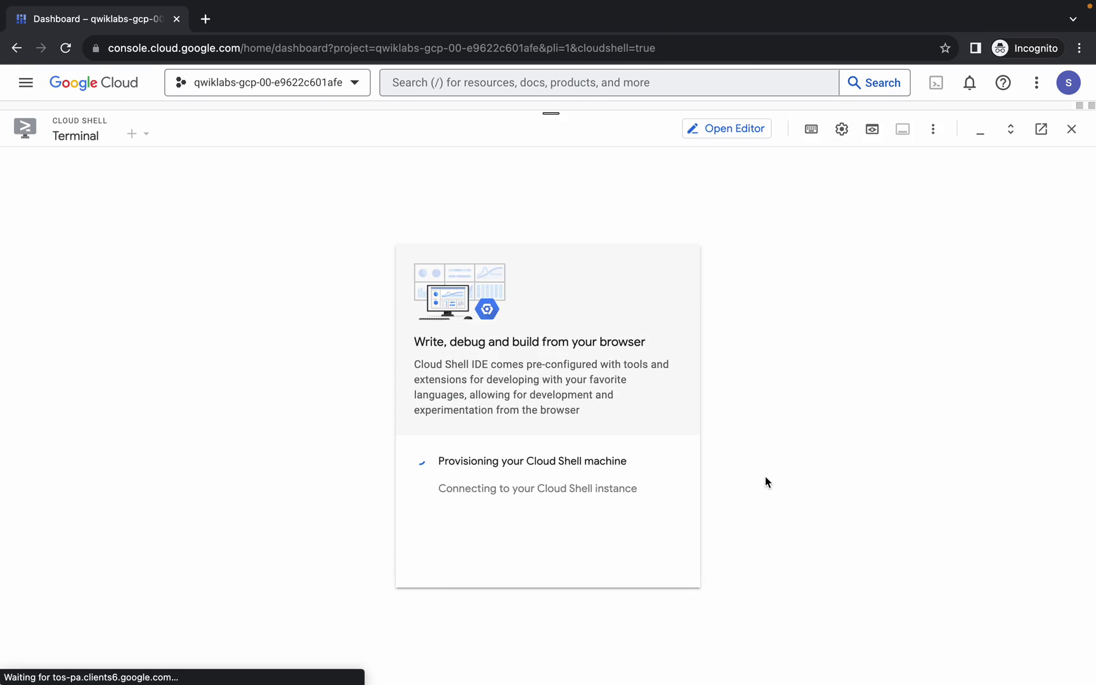
{"action": "left_click", "coordinate": [417, 38]}
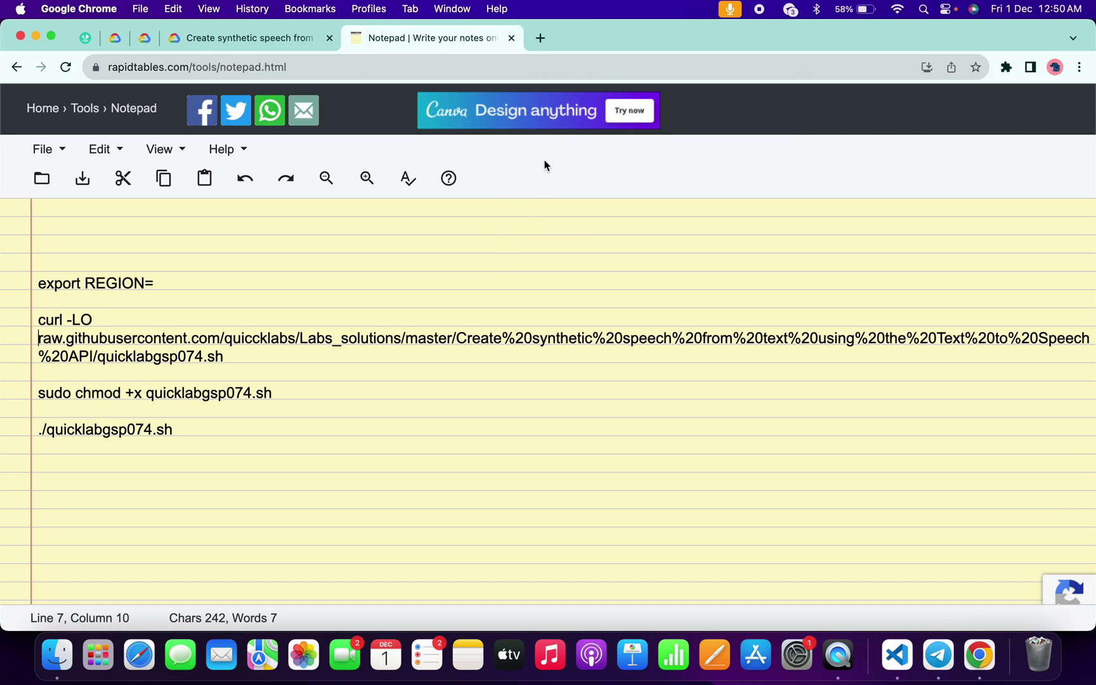
Copy the region us-east1 from the lab's Set the region instructions
{"action": "left_click", "coordinate": [239, 40]}
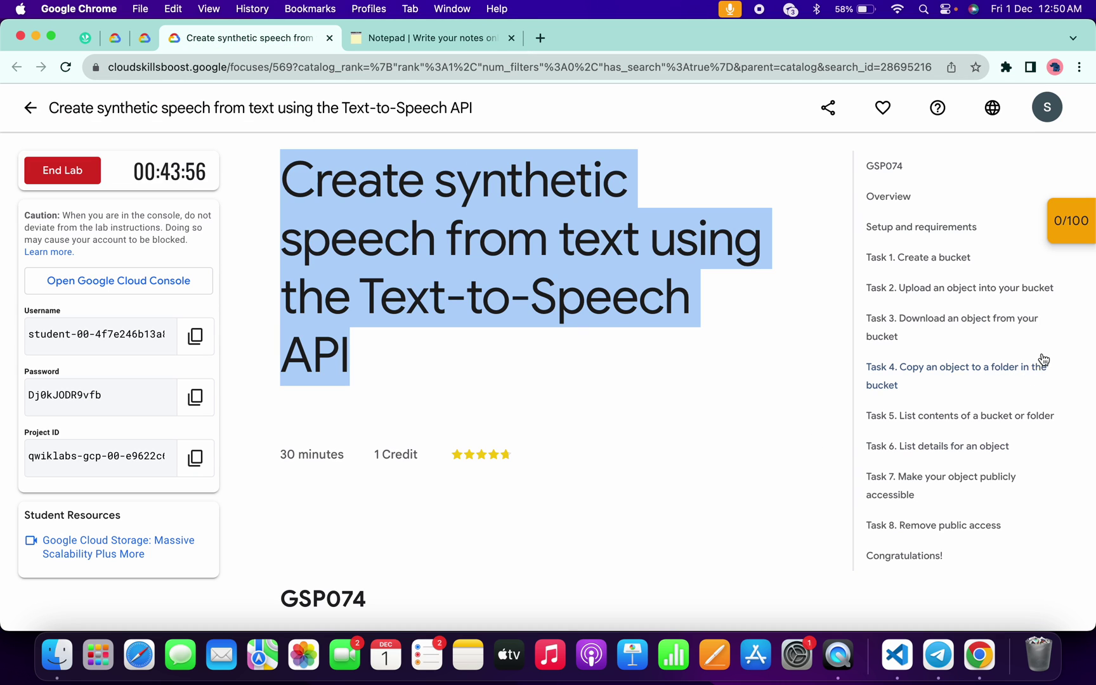
{"action": "left_click", "coordinate": [924, 258]}
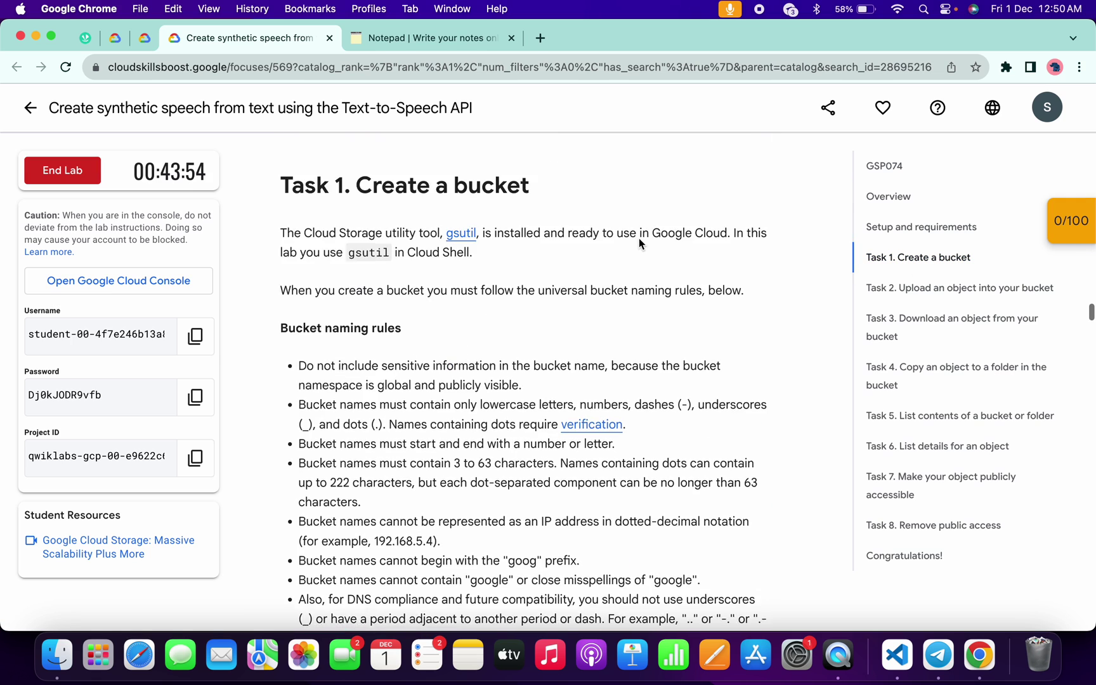
{"action": "scroll", "coordinate": [639, 244], "scroll_direction": "up", "scroll_amount": 5}
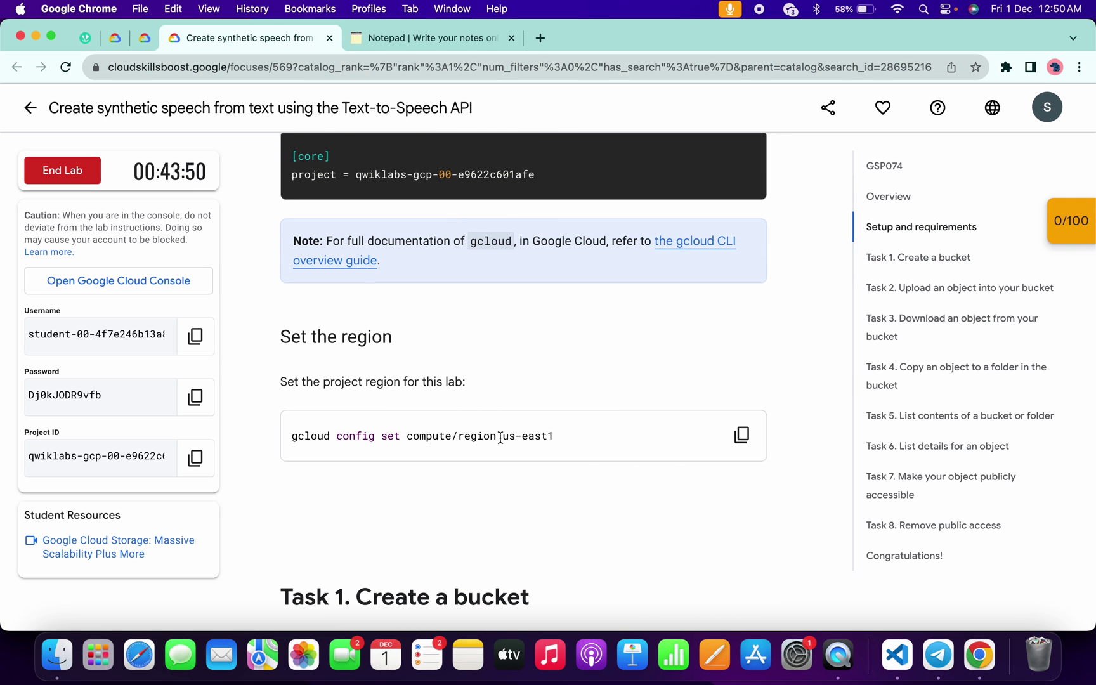
{"action": "left_click_drag", "start_coordinate": [503, 436], "coordinate": [556, 439]}
{"action": "key", "text": "super+c"}
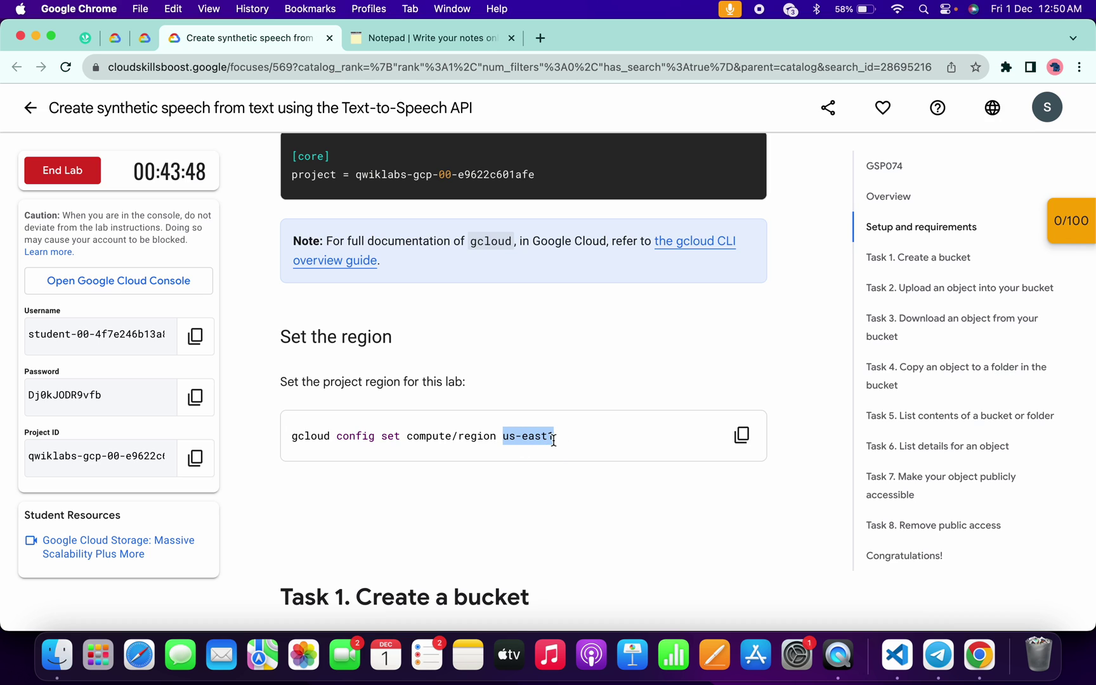
Complete export REGION=us-east1 in the notepad and copy all four commands
{"action": "left_click", "coordinate": [376, 38]}
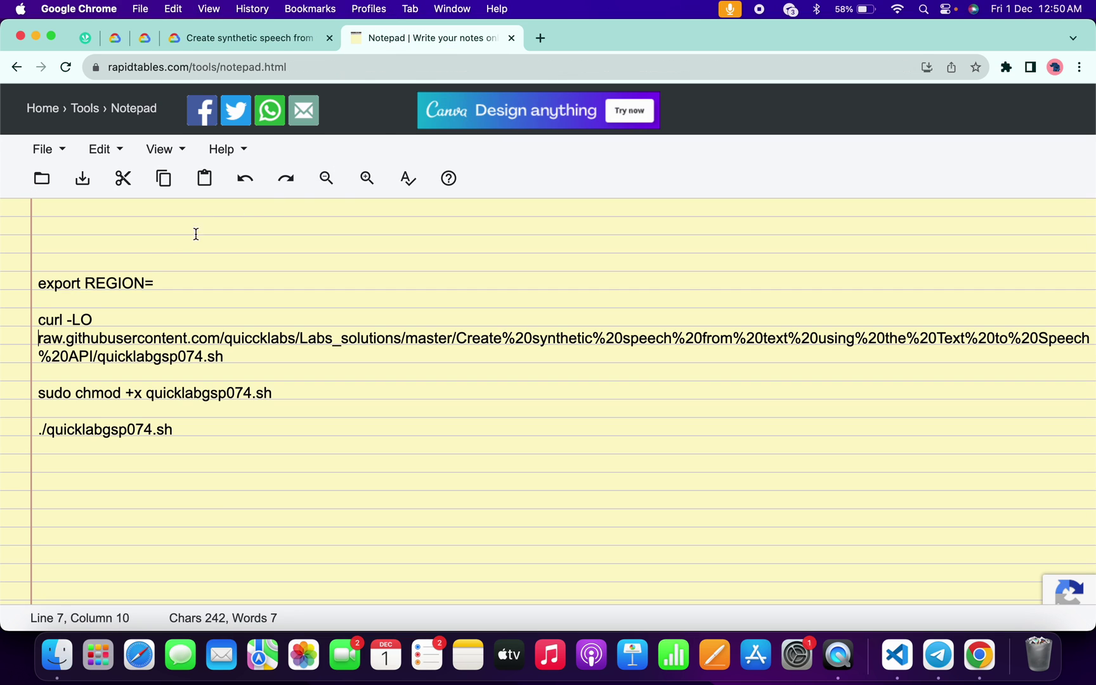
{"action": "key", "text": "super+v"}
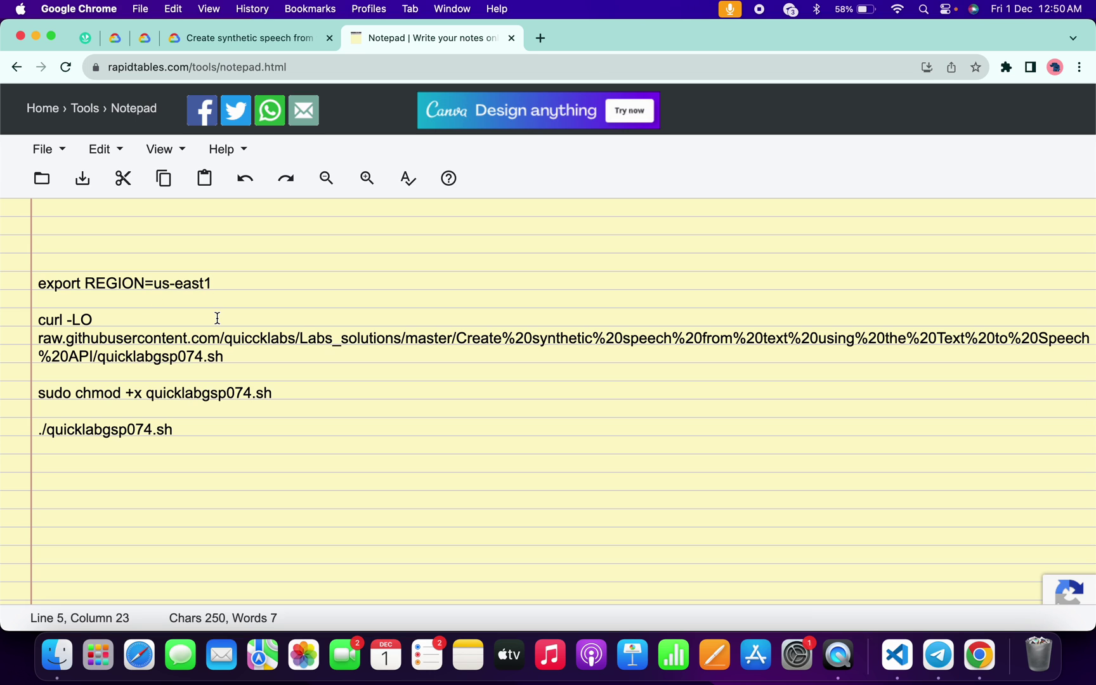
{"action": "key", "text": "super+a"}
{"action": "key", "text": "super+c"}
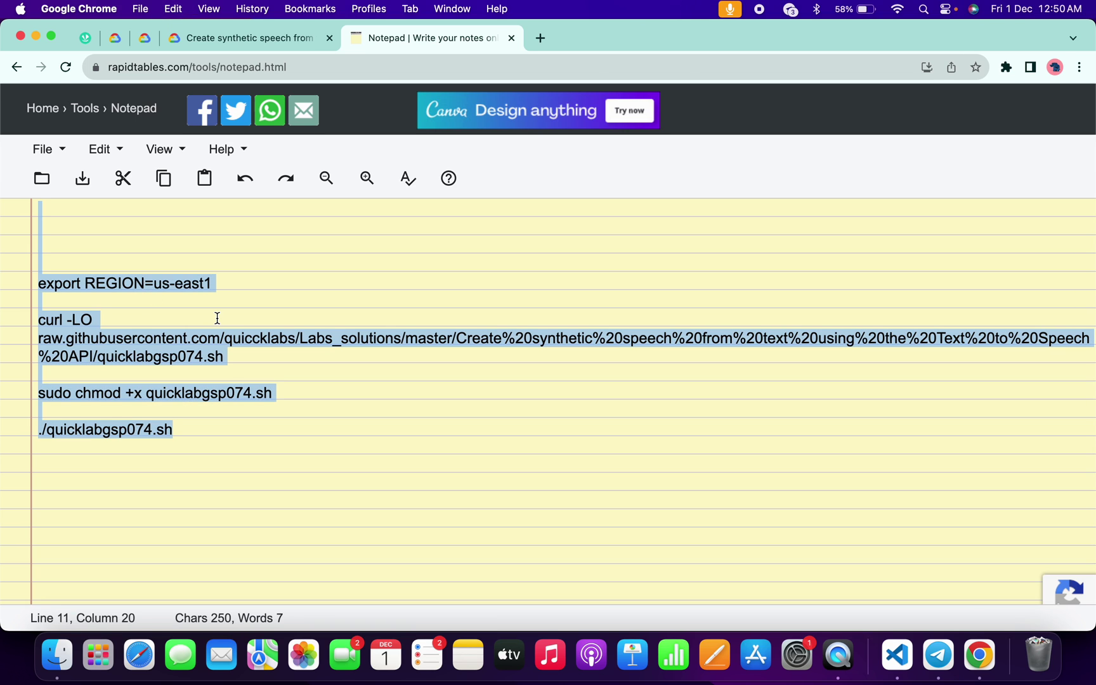
{"action": "key", "text": "super+grave"}
Run the four pasted commands in Cloud Shell and authorize its credentials
{"action": "key", "text": "super+v"}
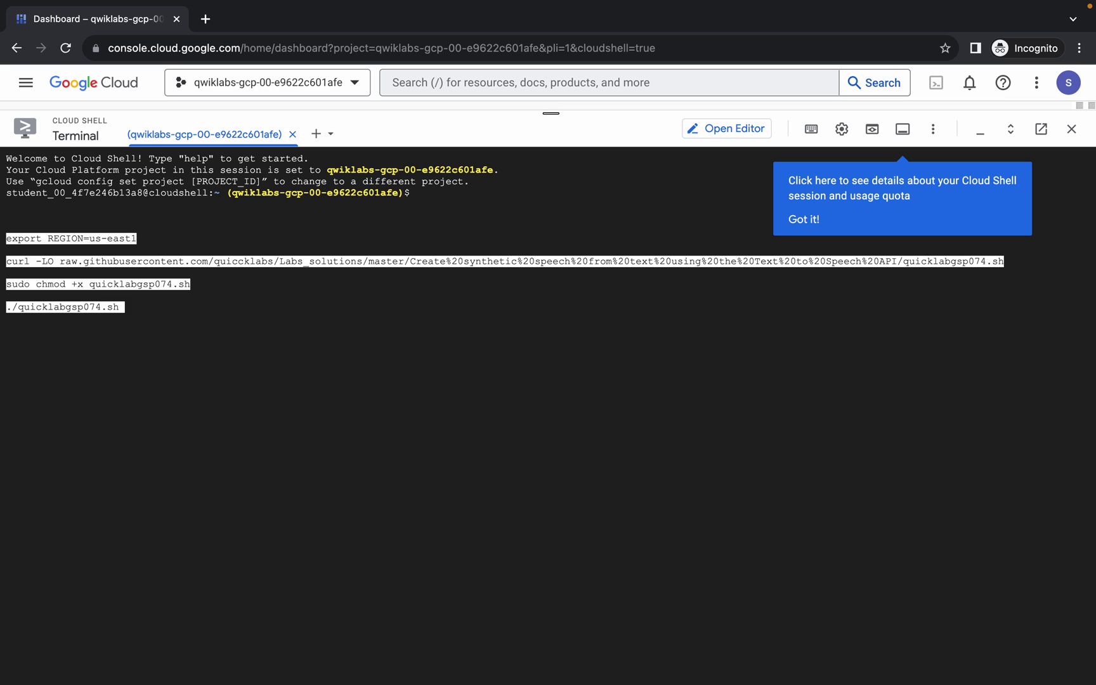
{"action": "key", "text": "Return"}
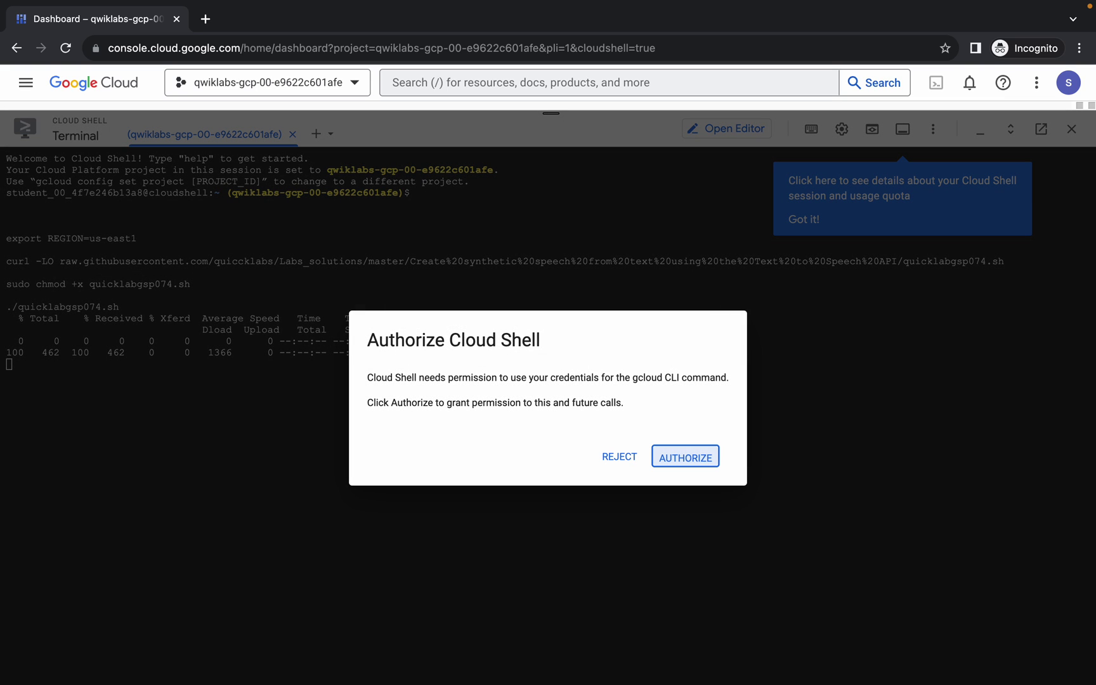
{"action": "key", "text": "Return"}
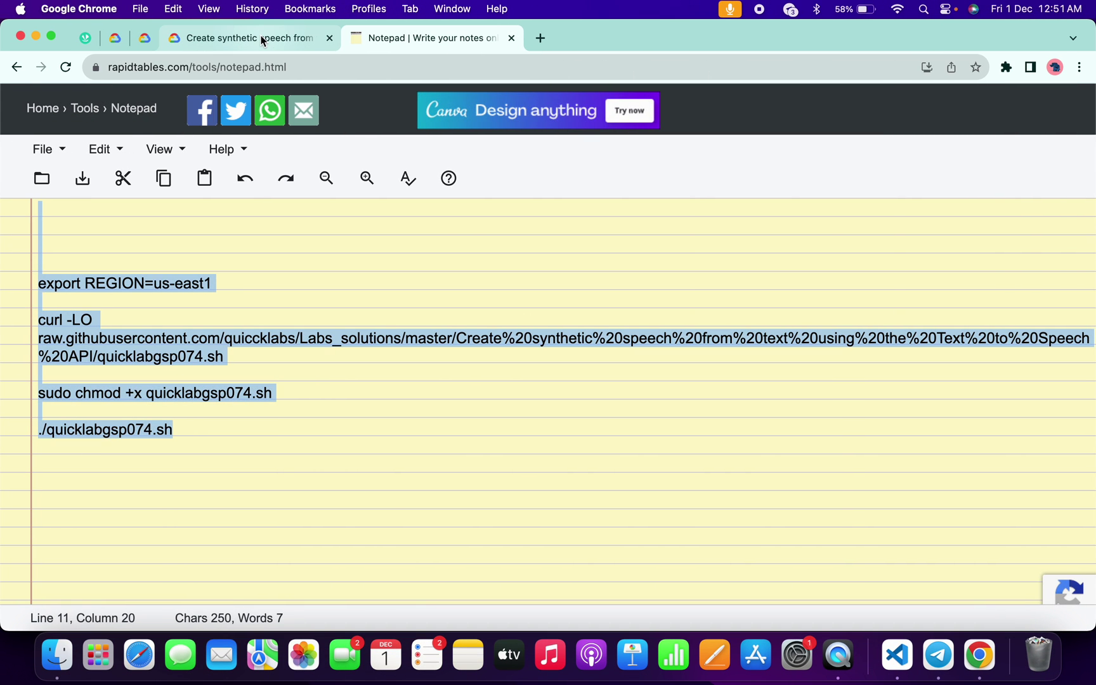
Check progress on the bucket, copy-object and publicly-accessible-object checkpoints
{"action": "left_click", "coordinate": [261, 38]}
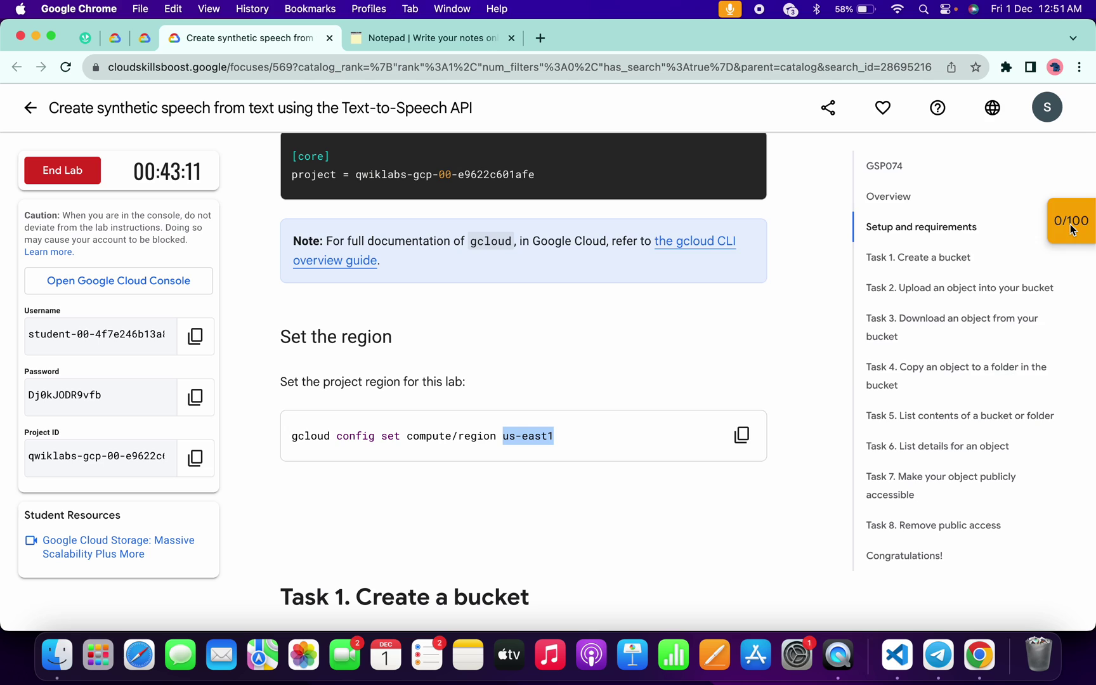
{"action": "left_click", "coordinate": [1069, 220]}
{"action": "left_click", "coordinate": [963, 273]}
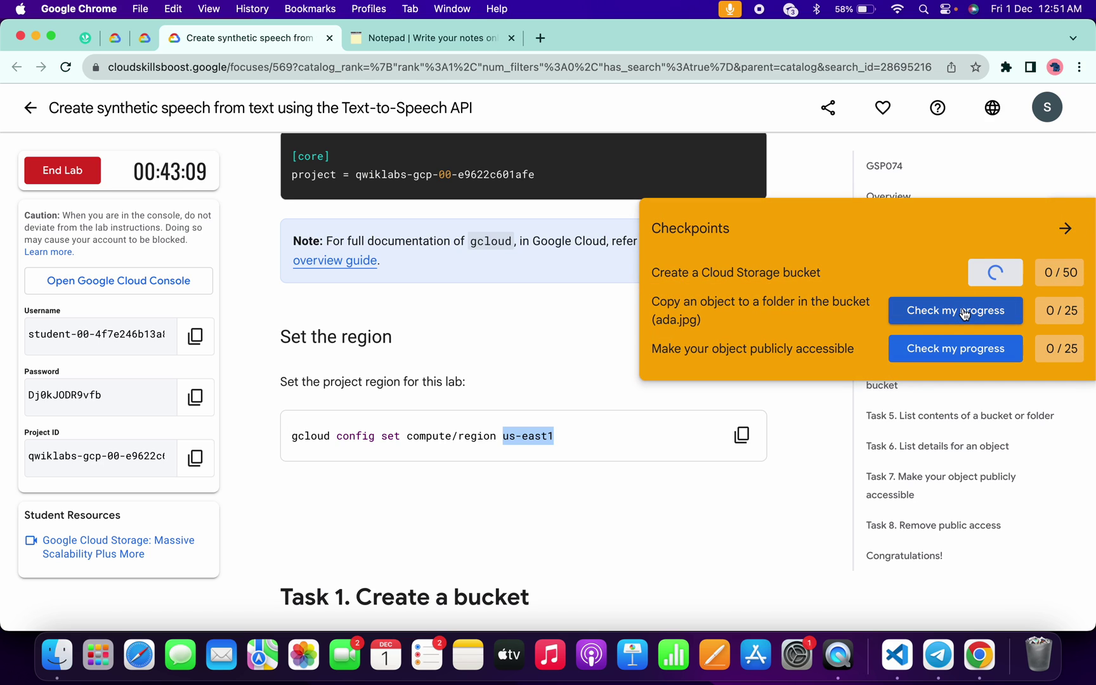
{"action": "left_click", "coordinate": [963, 309]}
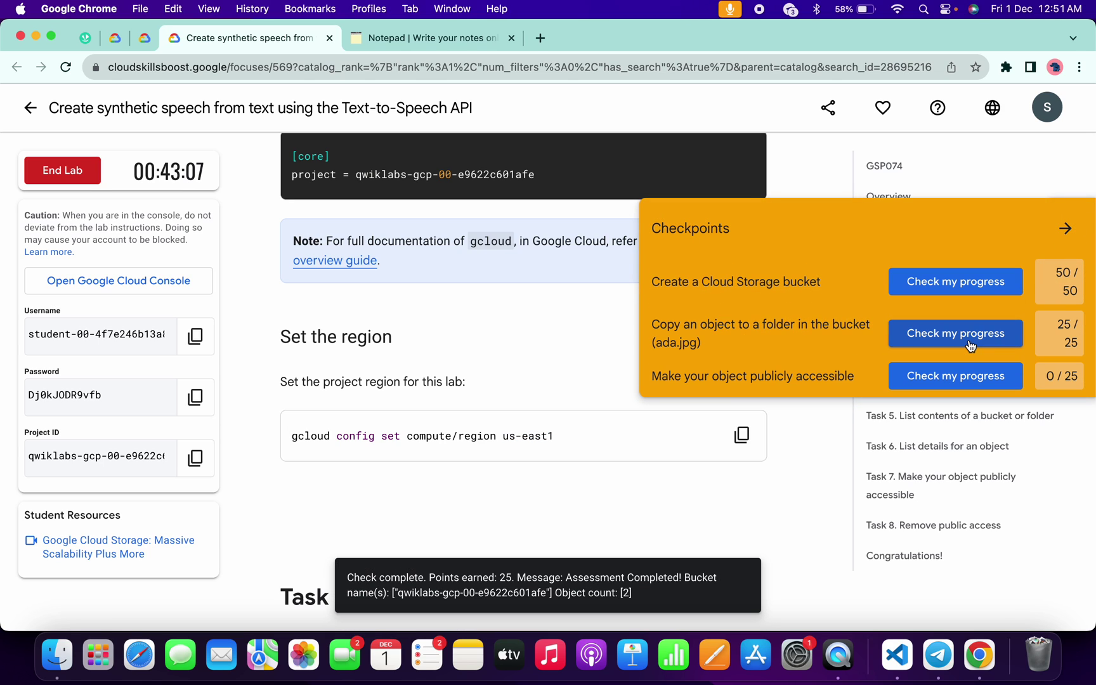
{"action": "left_click", "coordinate": [976, 374]}
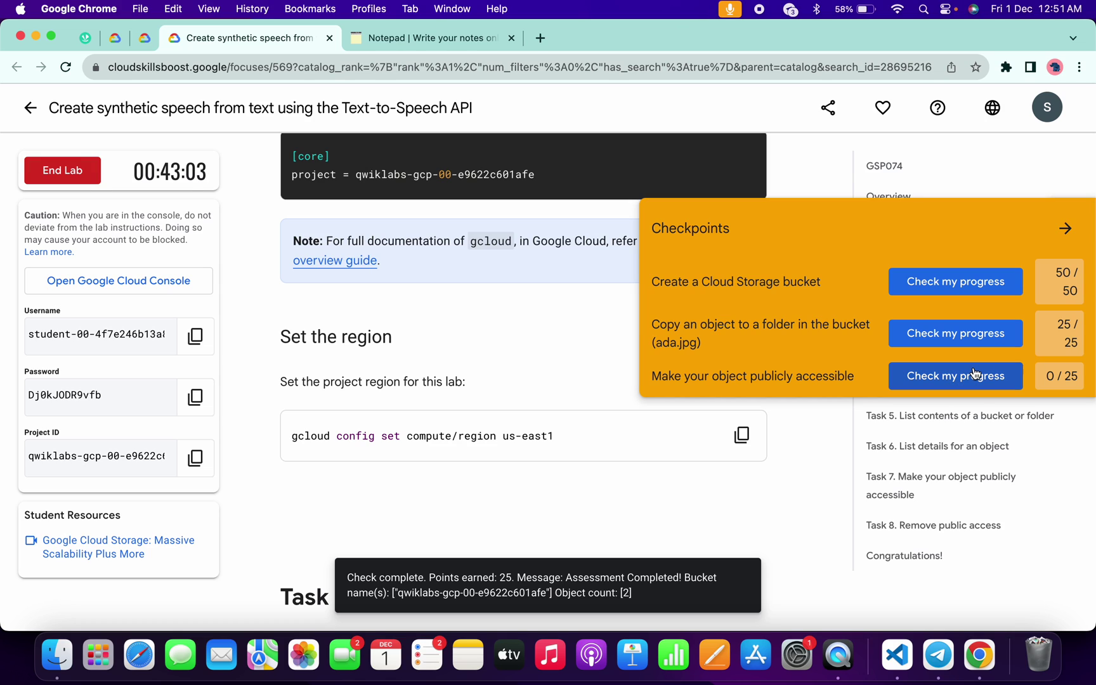
{"action": "left_click", "coordinate": [977, 377]}
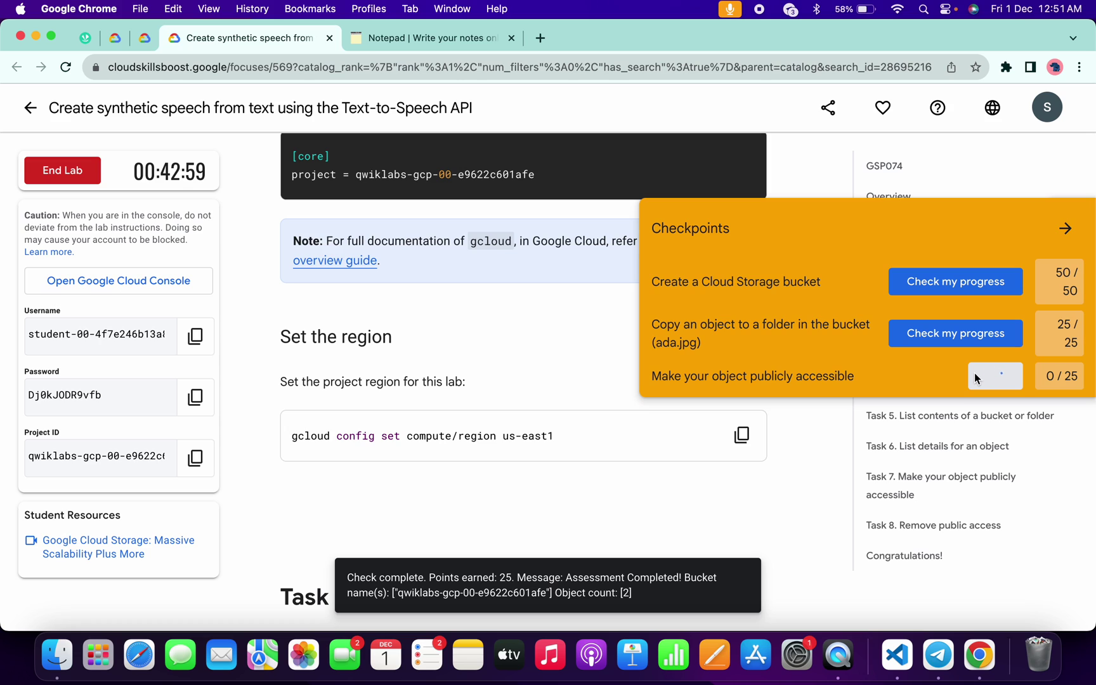
{"action": "left_click", "coordinate": [977, 377]}
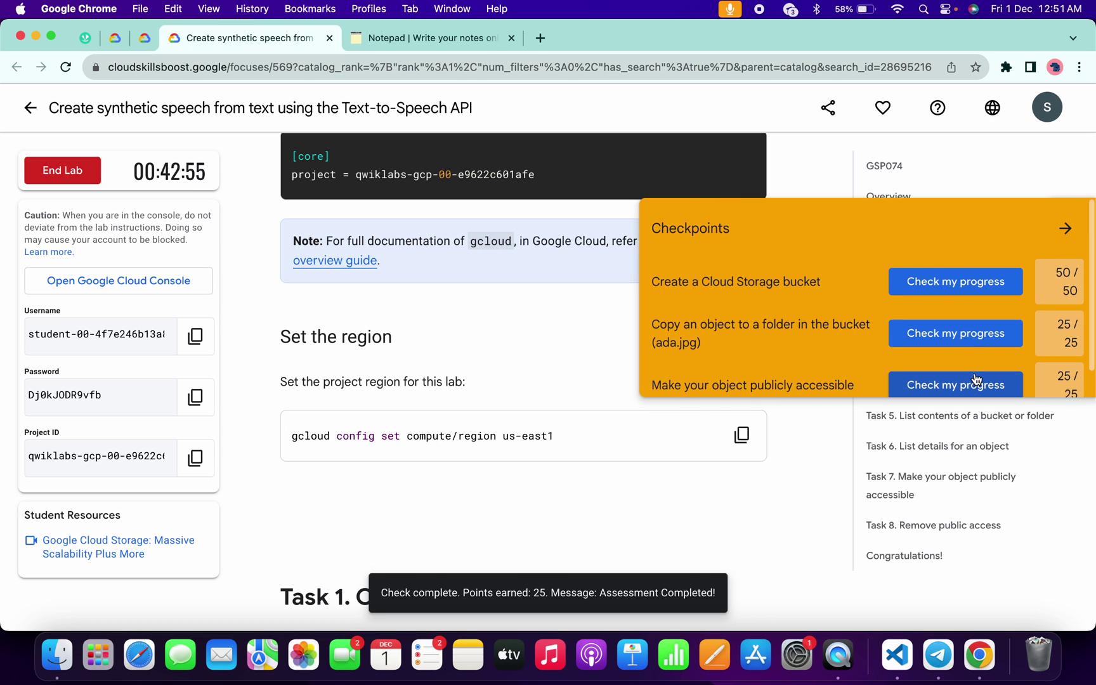
Collapse the score panel and go to the lab's Congratulations section
{"action": "left_click", "coordinate": [1064, 228]}
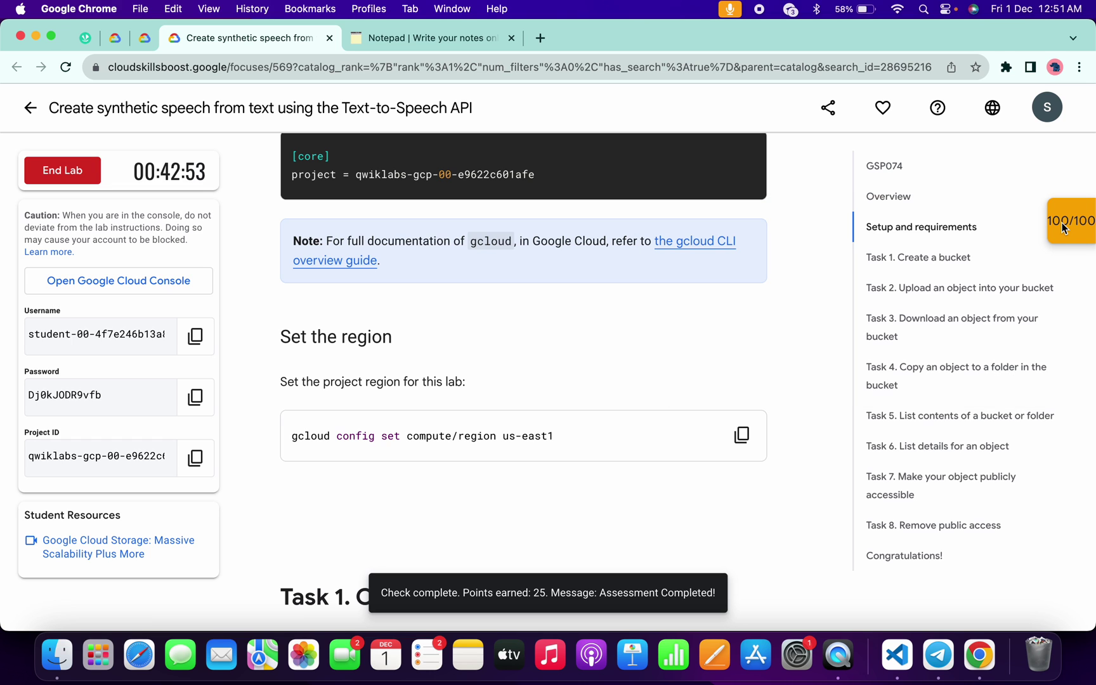
{"action": "left_click", "coordinate": [930, 559]}
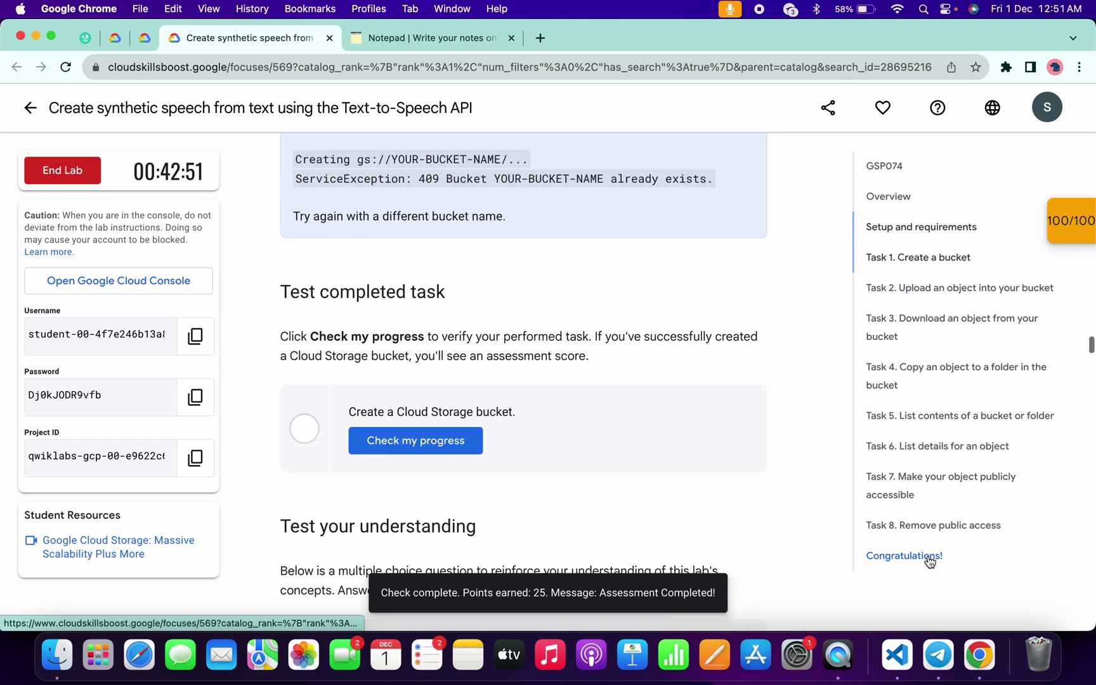
{"action": "left_click_drag", "start_coordinate": [279, 165], "coordinate": [513, 166]}
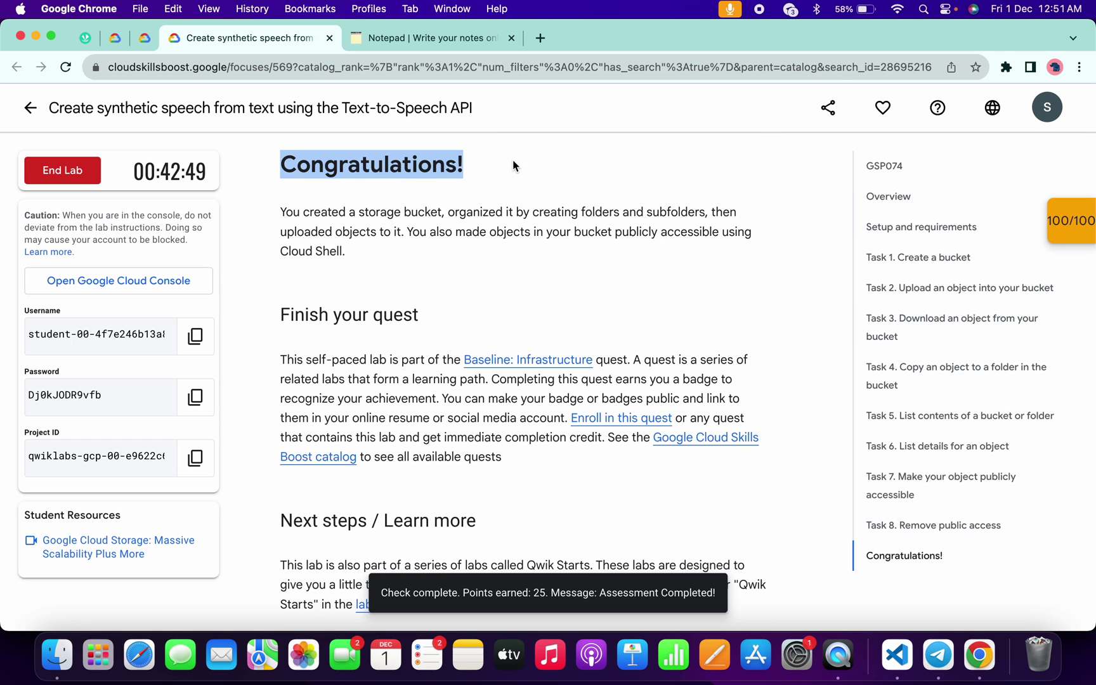